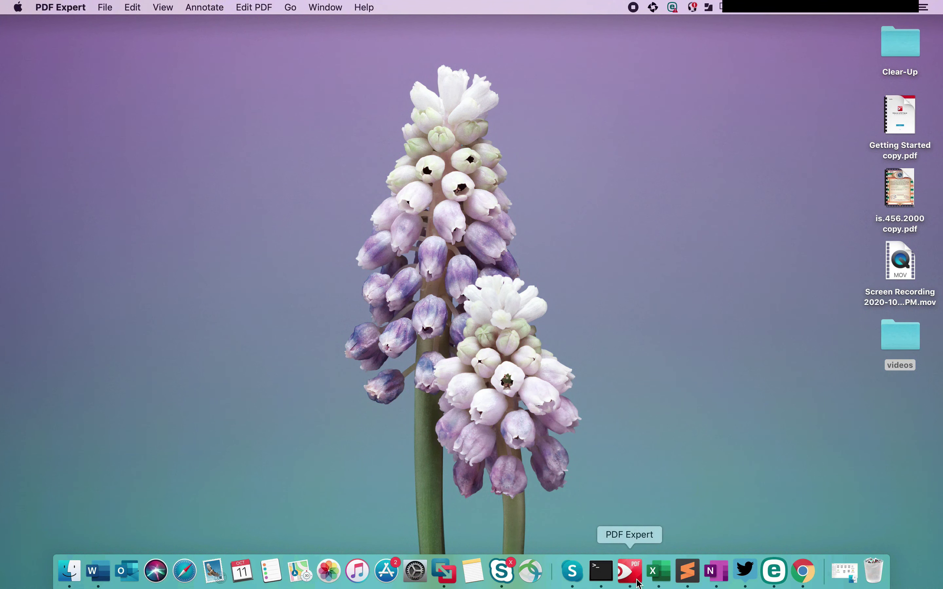
- Launch PDF Expert from its Dock icon
click(629, 571)
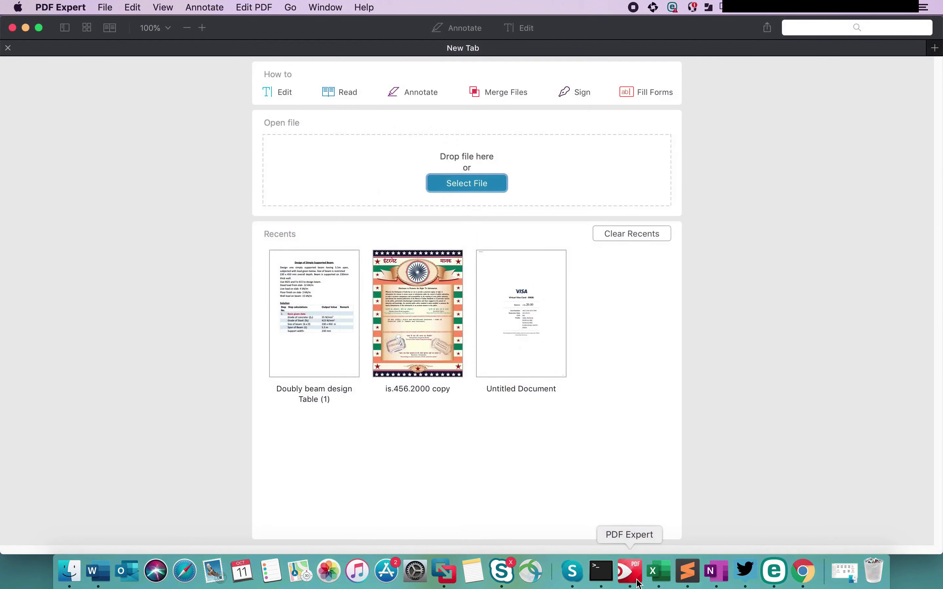
- Open 'Doubly beam design Table (1)' from Recents and scroll down to its Solution table
click(320, 310)
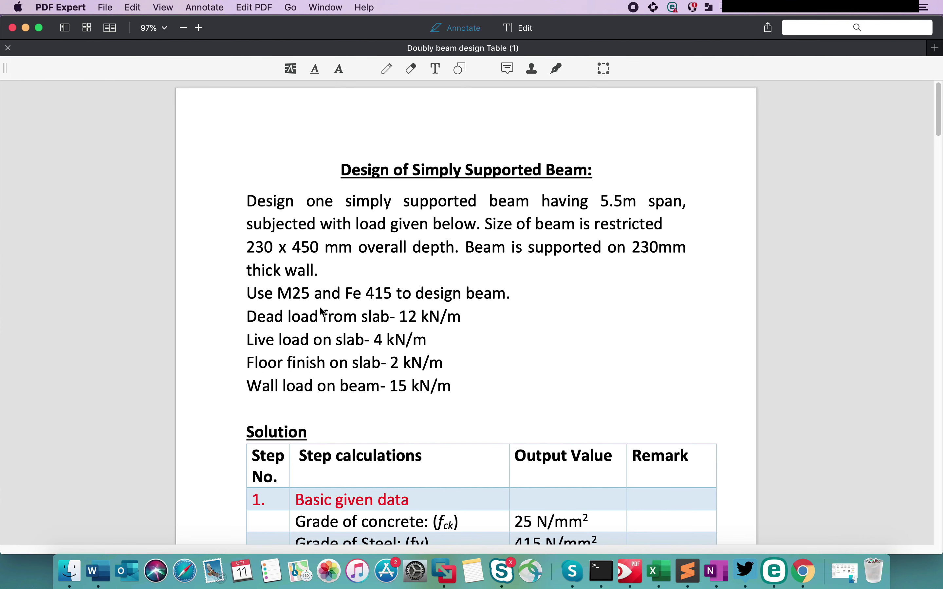
scroll(606, 317, down, 3)
scroll(606, 316, down, 4)
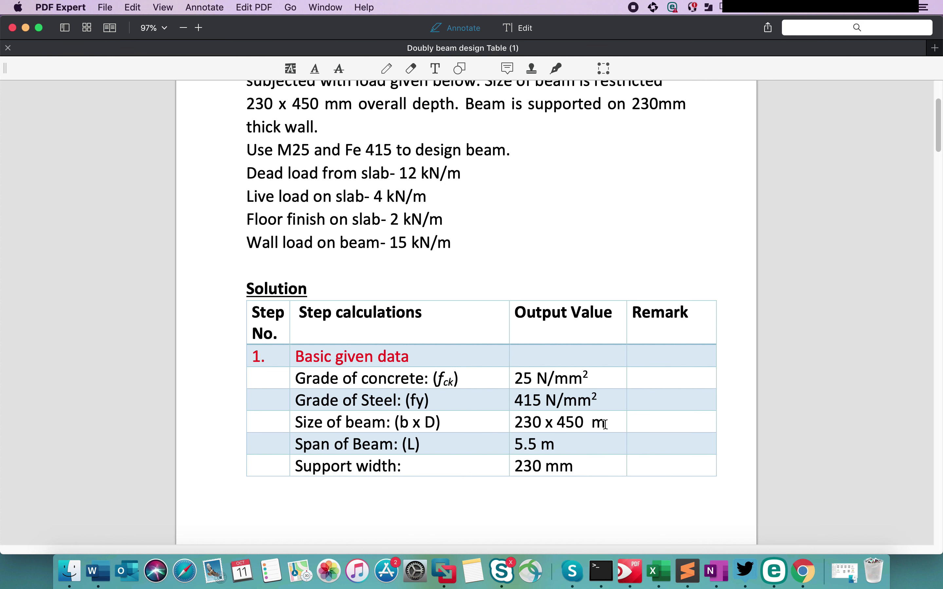
- In Edit mode, fix the beam size text from '230 x 450 m' to '230 x 450 mm'
click(524, 30)
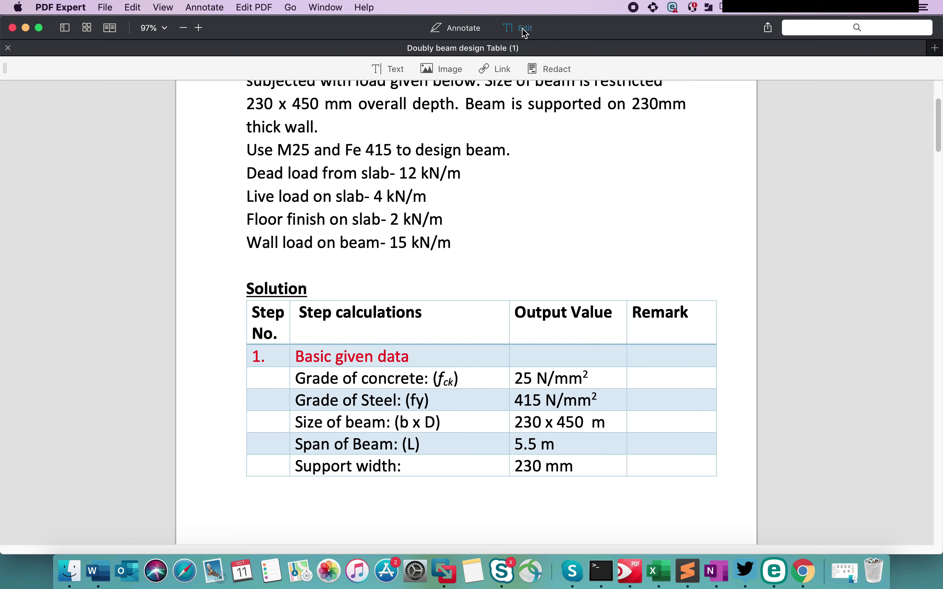
click(592, 424)
text(m)
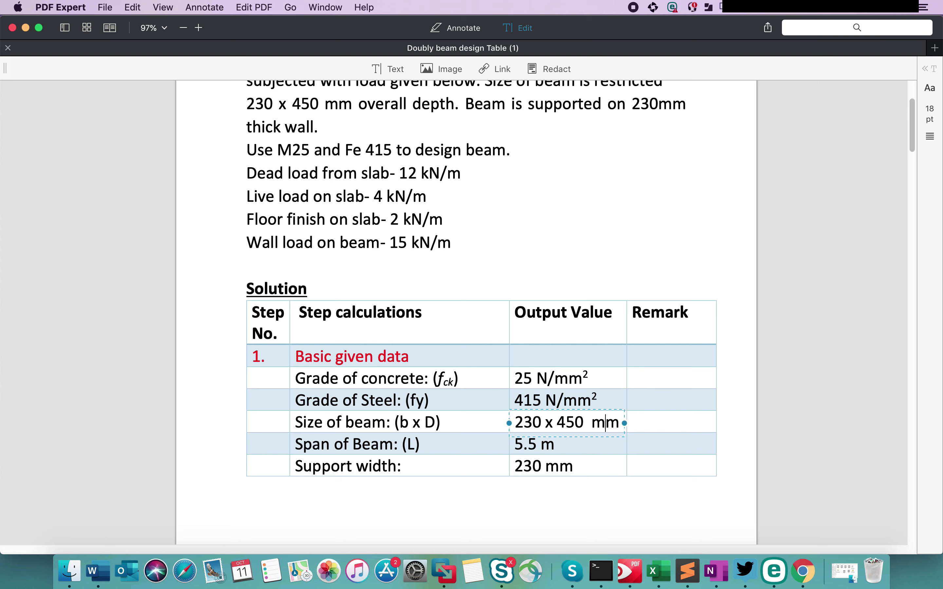
click(641, 397)
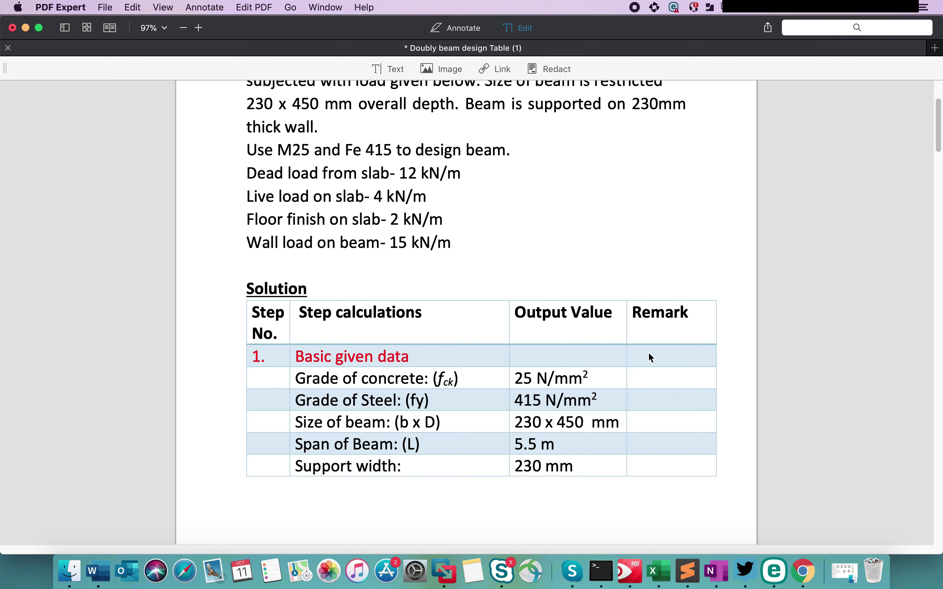
scroll(649, 355, down, 5)
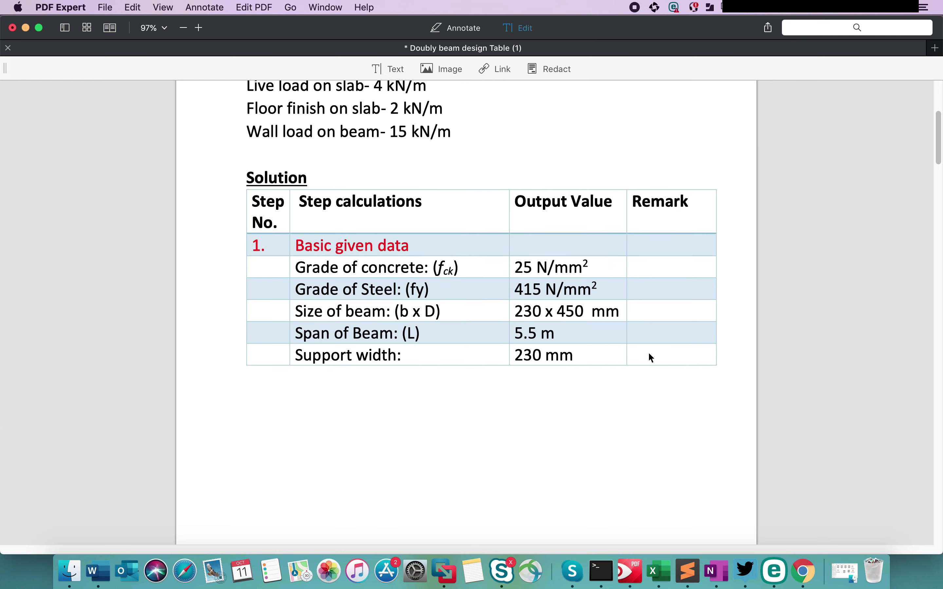
scroll(649, 354, up, 5)
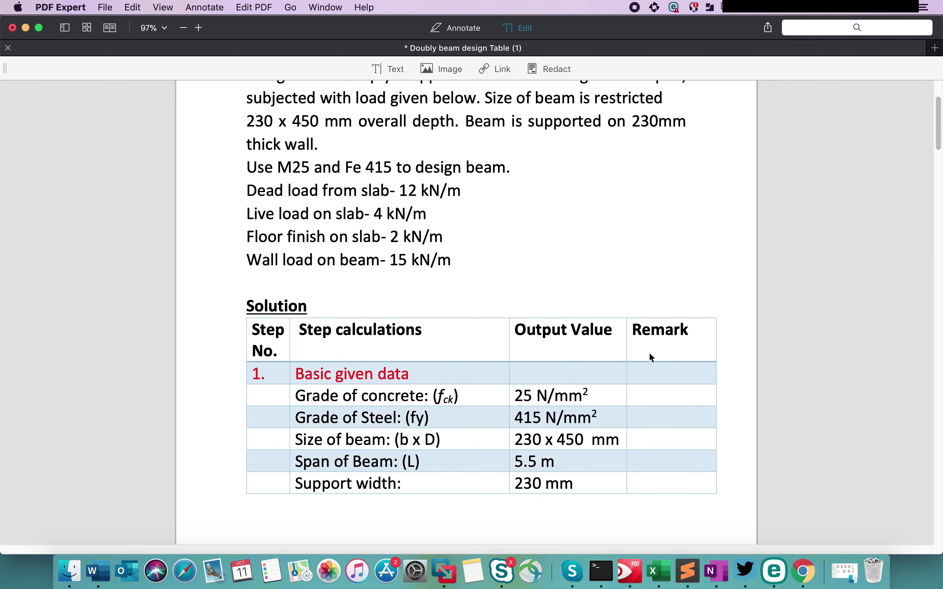
scroll(649, 354, down, 4)
scroll(656, 323, down, 2)
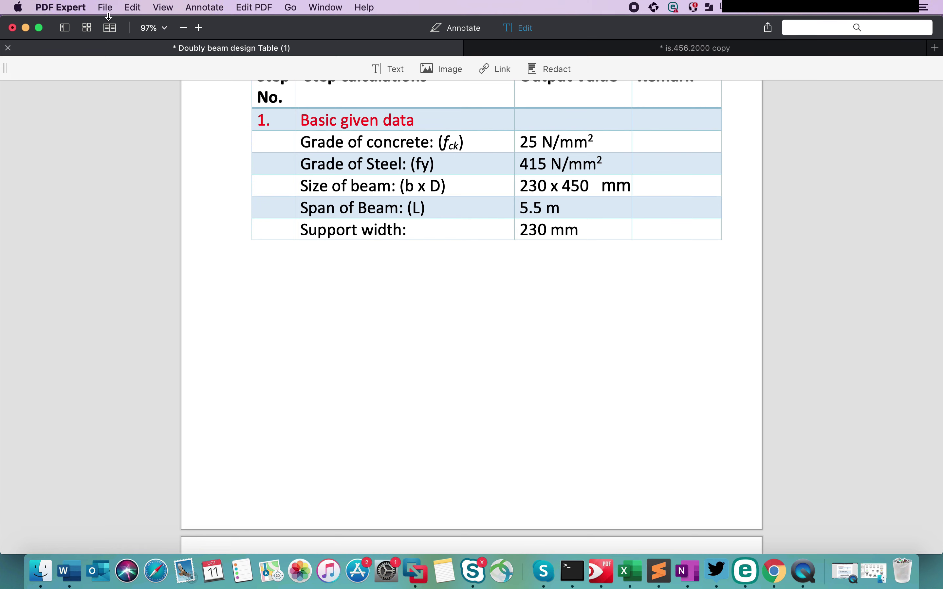
- Bring up the Open file dialog from the File menu, then dismiss it
click(105, 7)
click(110, 58)
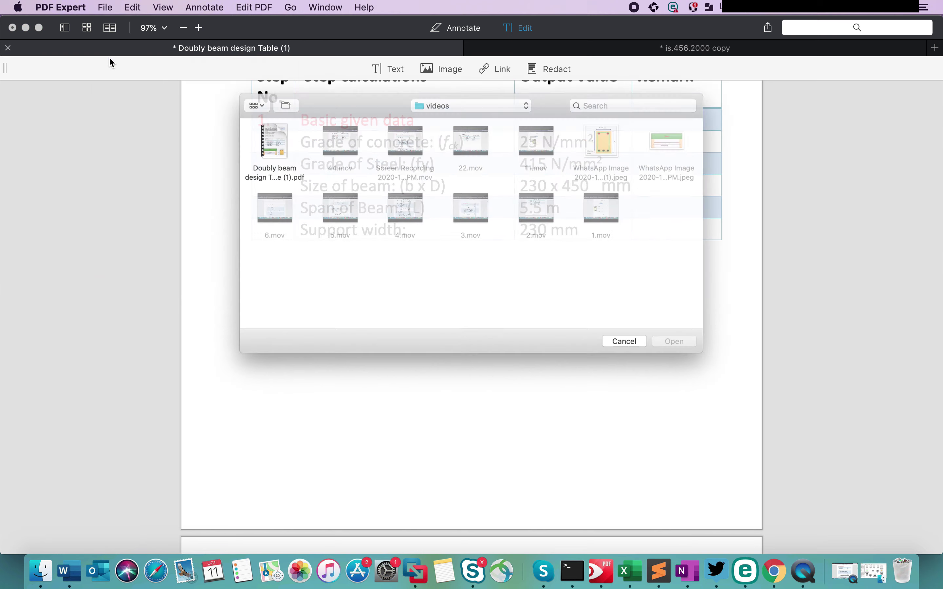
key(Escape)
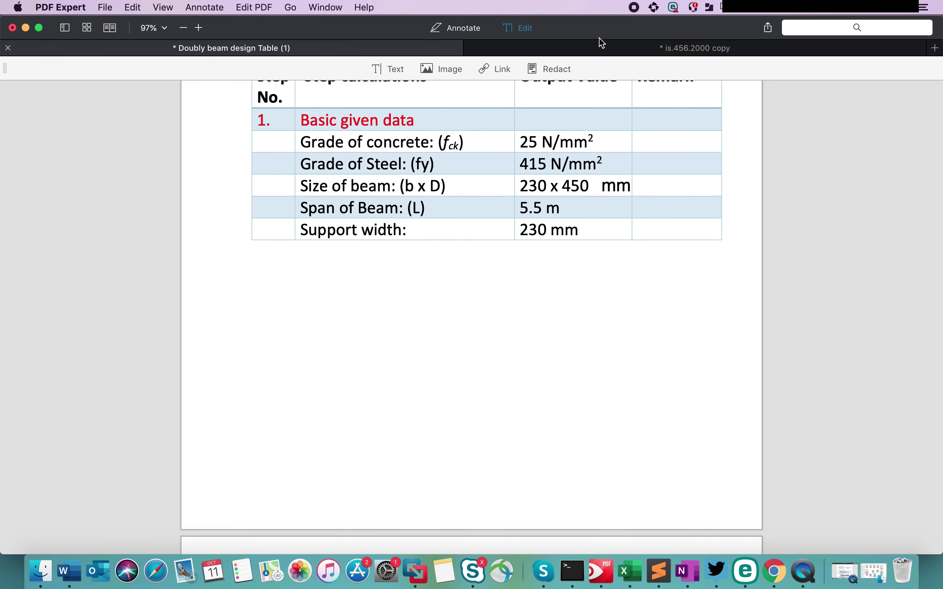
- Insert the beam elevation JPEG below the table, enlarge it slightly and shift it left
click(445, 71)
drag(228, 293, 411, 373)
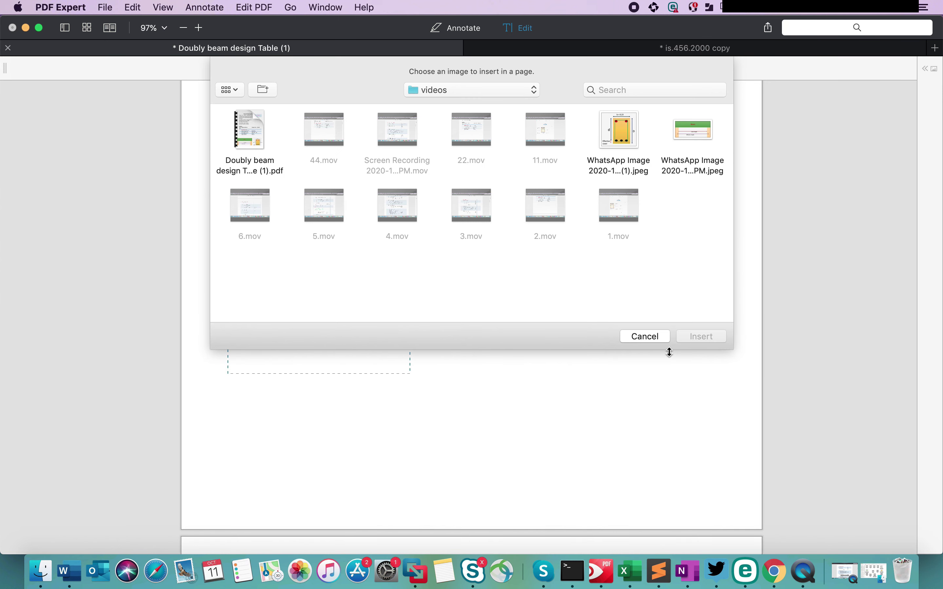
click(689, 128)
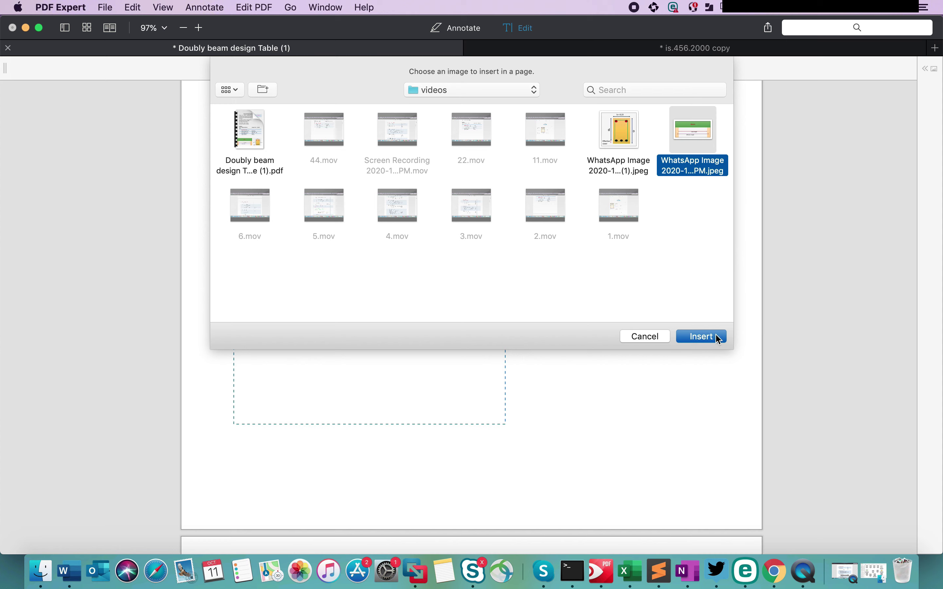
click(697, 335)
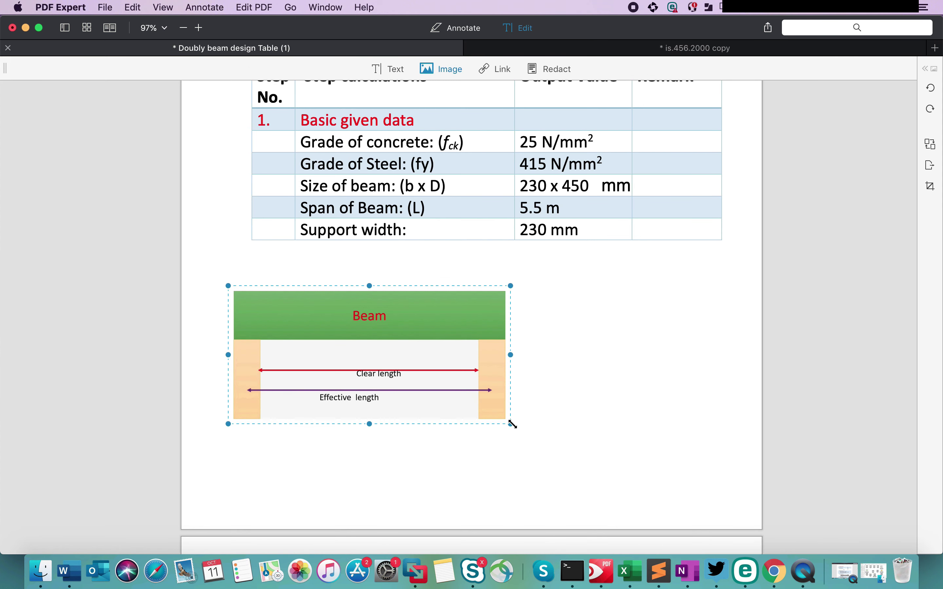
drag(519, 428, 525, 431)
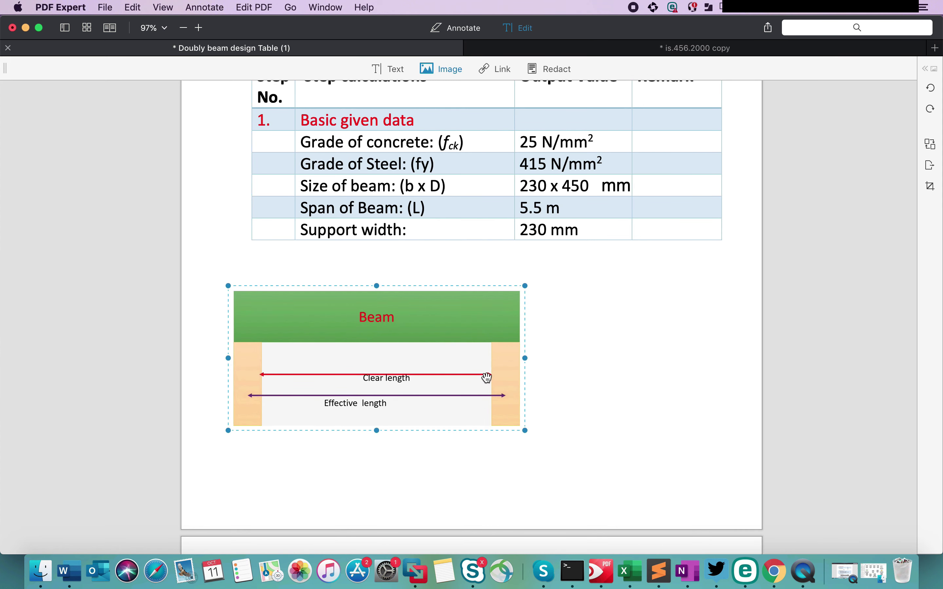
drag(487, 378, 467, 384)
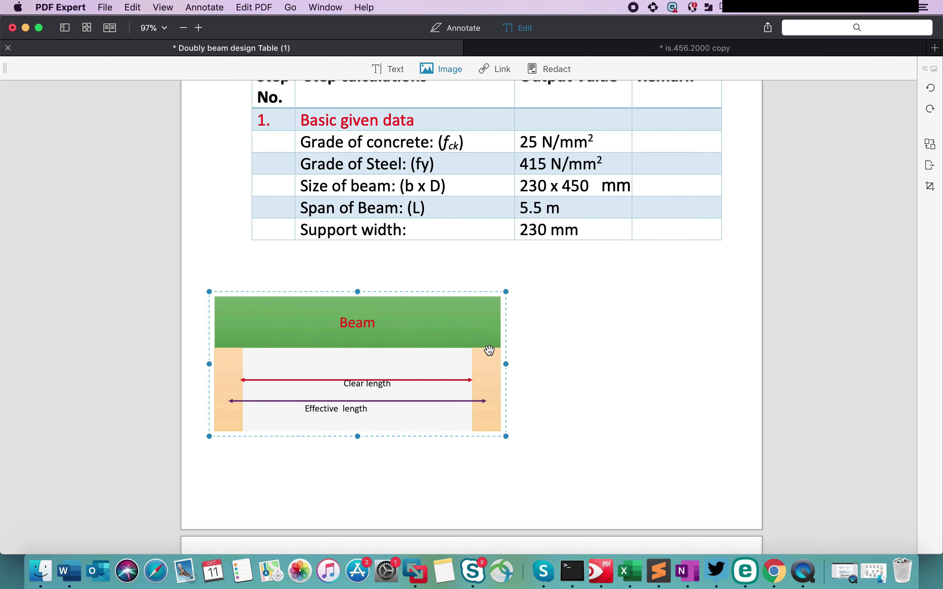
click(504, 277)
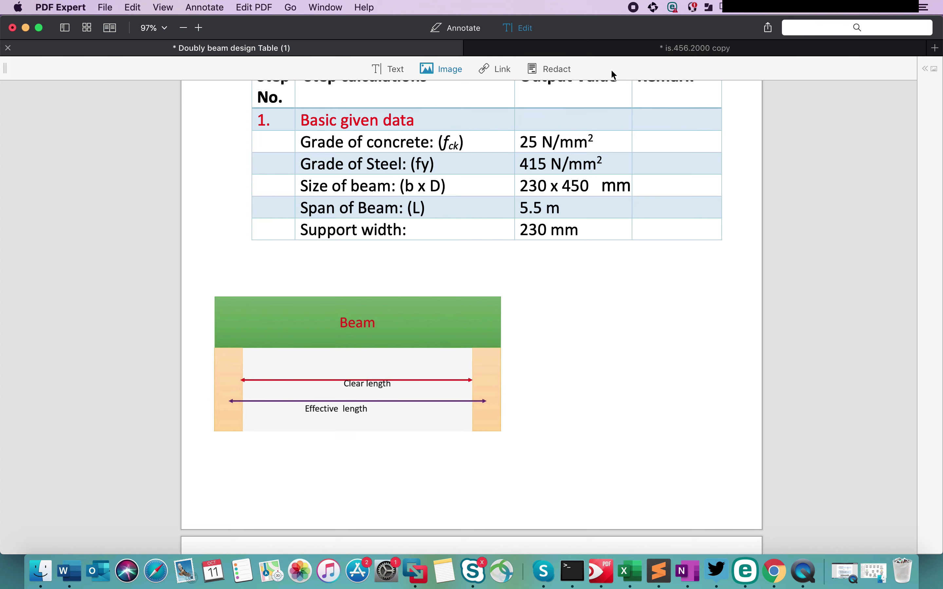
click(443, 70)
scroll(637, 202, up, 2)
scroll(636, 203, down, 2)
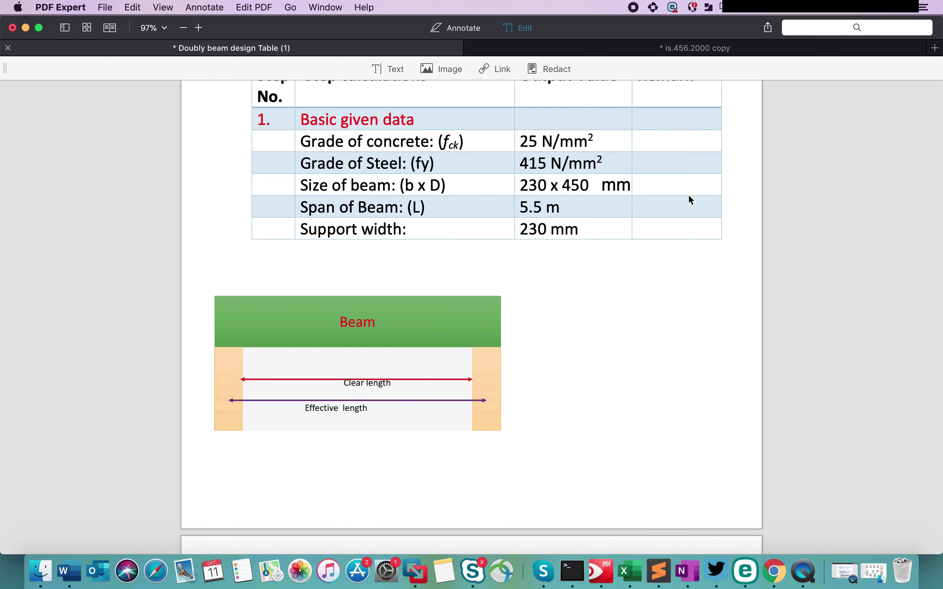
- Insert the beam cross-section image to the right of the beam diagram and enlarge it
click(452, 69)
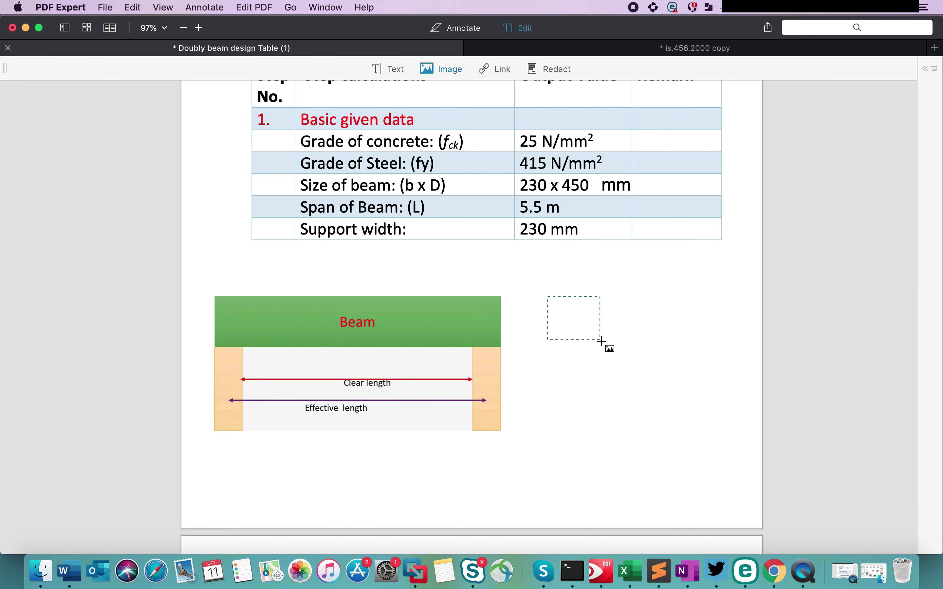
drag(582, 326, 685, 450)
click(621, 156)
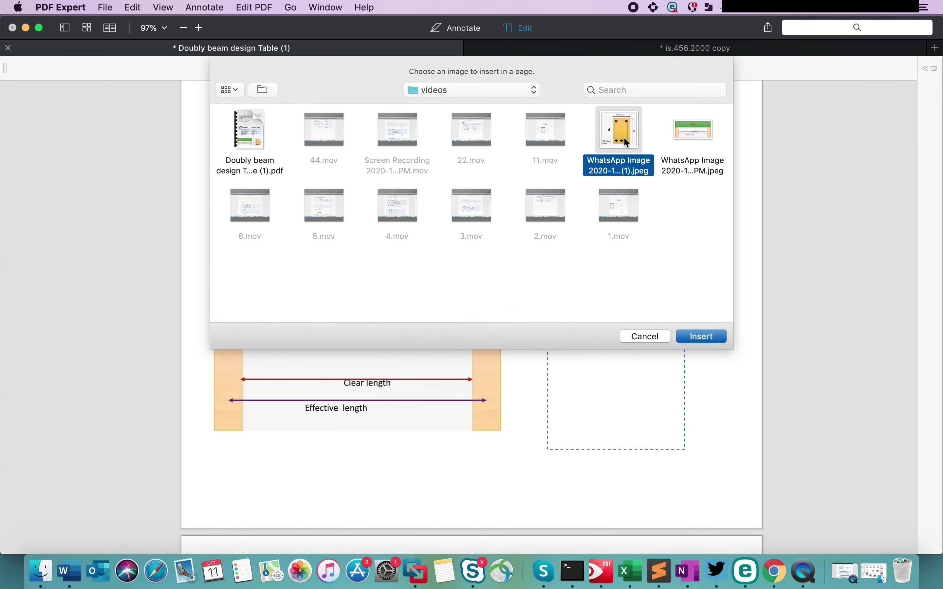
click(701, 336)
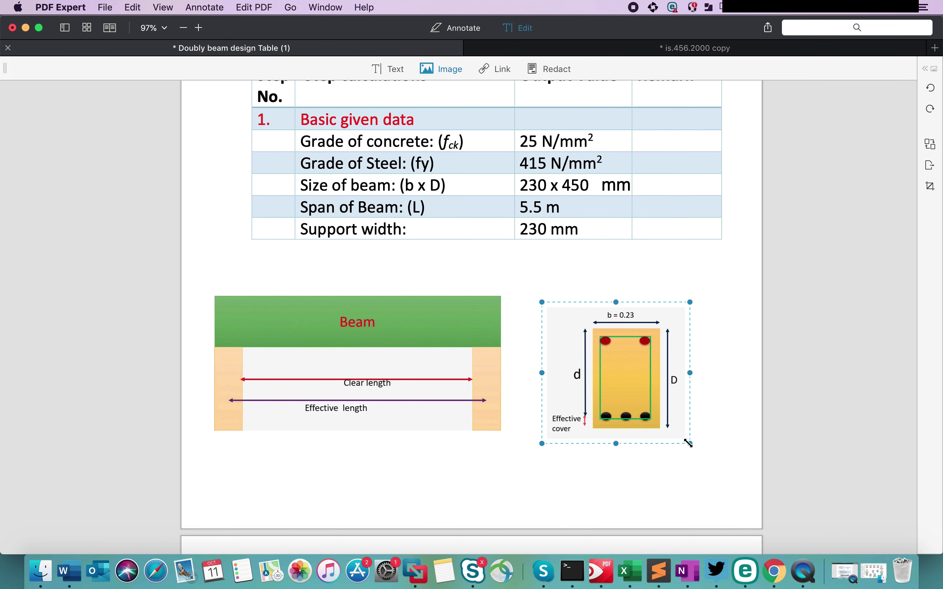
drag(688, 443, 717, 467)
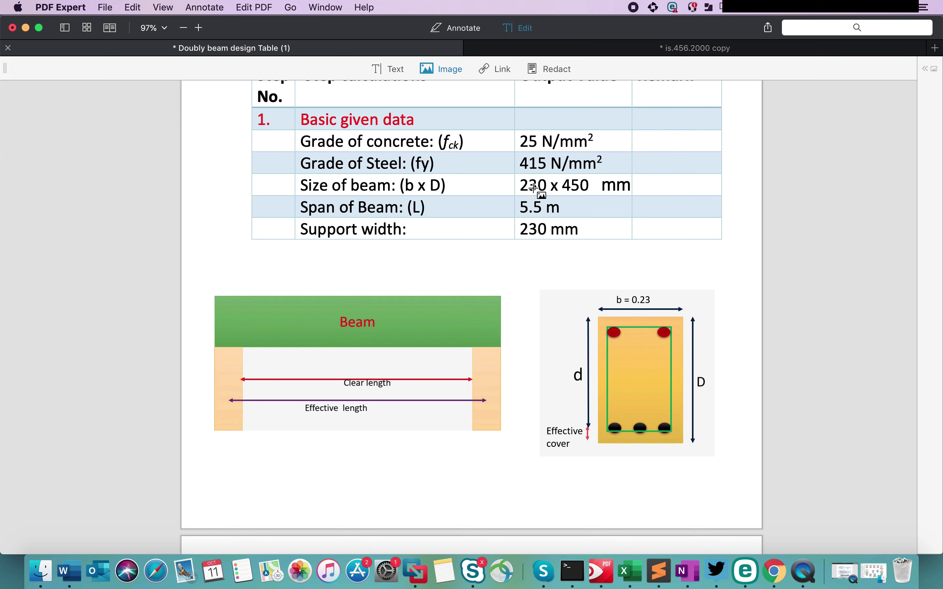
key(Escape)
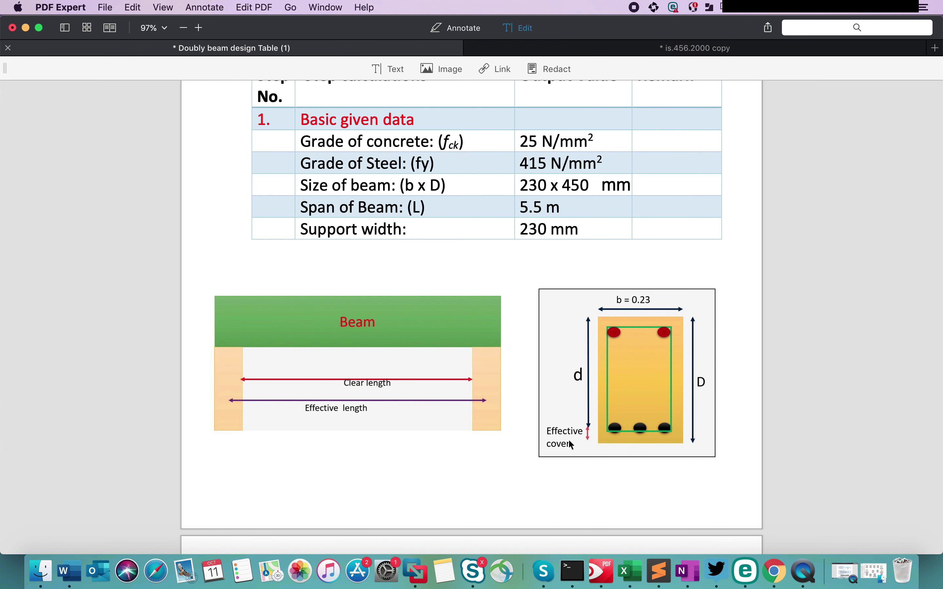
- Append '=0.45' to the D label in the cross-section figure
click(703, 382)
text(=0.45)
click(824, 245)
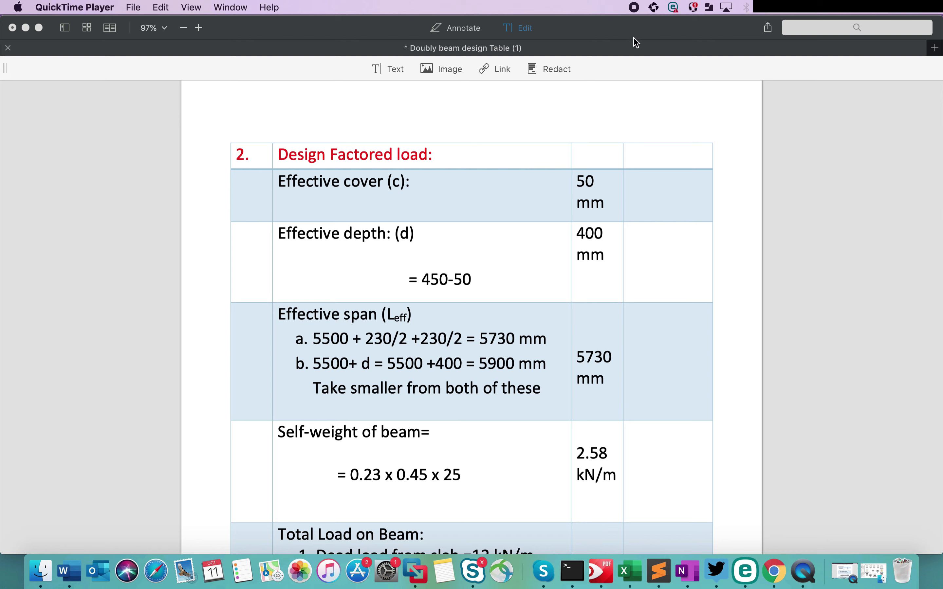
- Add the word ASSUME in pink to the remark cell beside the 50 mm cover
click(393, 71)
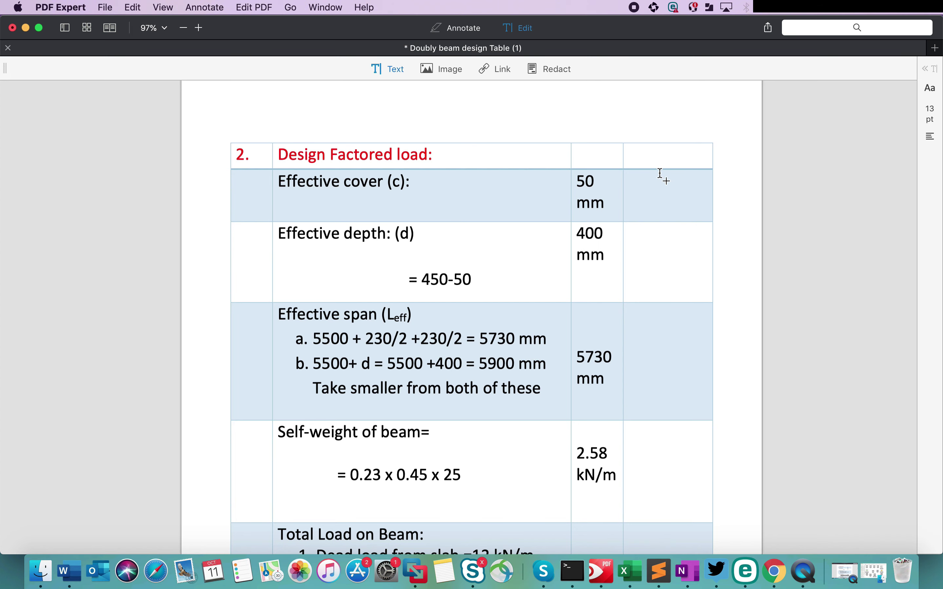
click(627, 188)
text(ASSUME)
key(super+a)
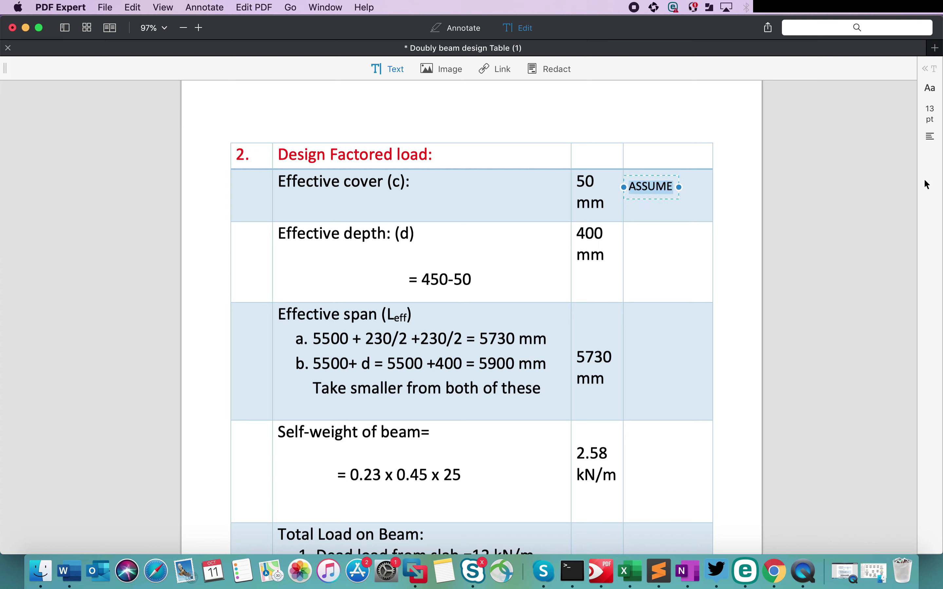
click(926, 71)
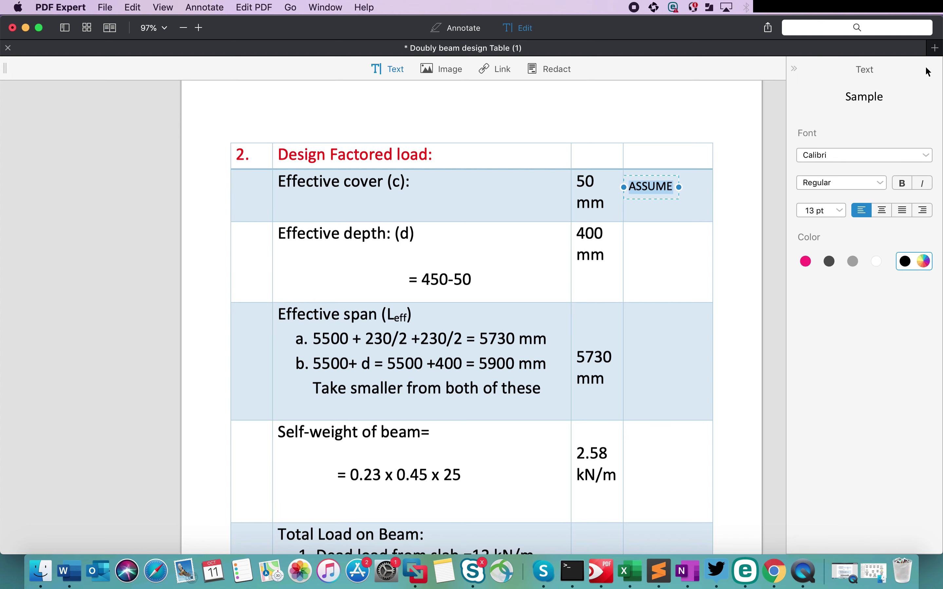
click(806, 262)
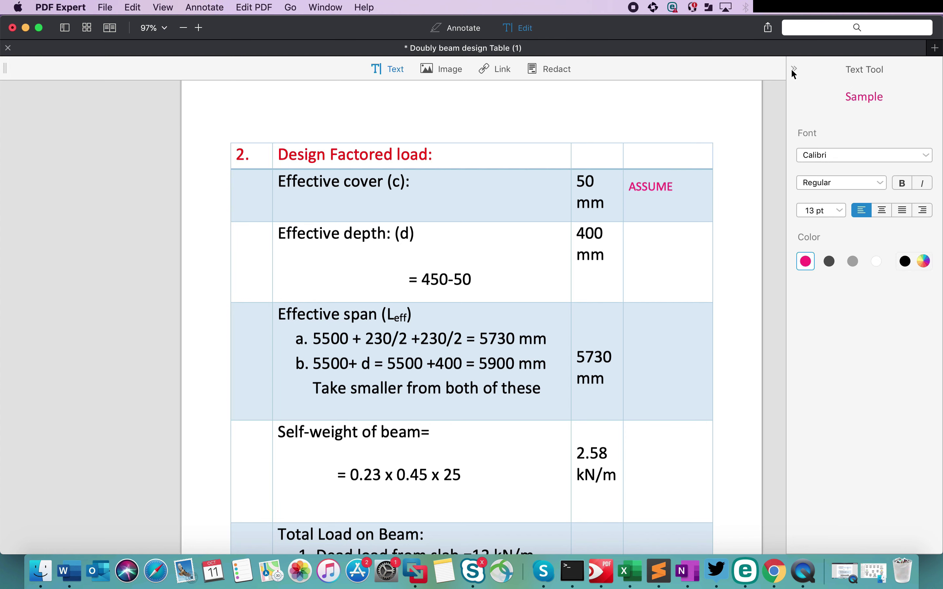
double_click(790, 68)
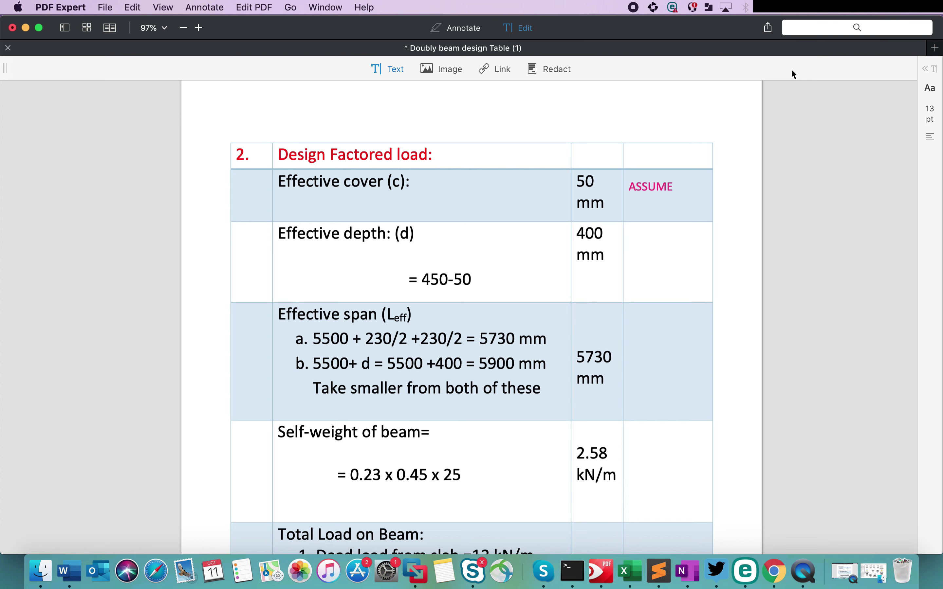
- Add a black note '=overall depth - eff cover' under the Effective depth row
click(407, 260)
text(=overall deo)
key(BackSpace)
text(pth)
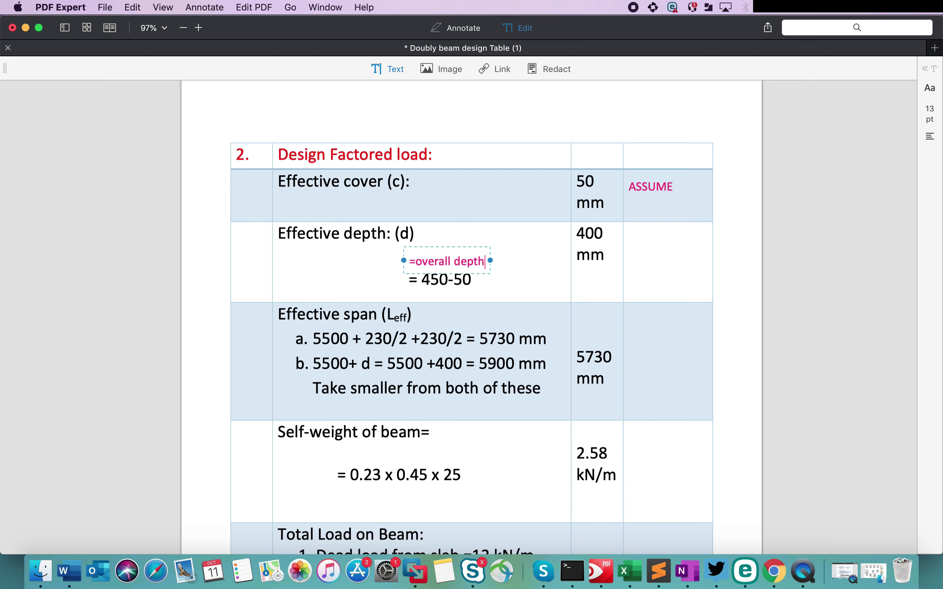
text( - eff cover)
key(shift+Left)
key(shift+Left)
key(shift+Left)
key(shift+Left)
key(shift+Left)
key(shift+Left)
key(shift+Left)
key(shift+Left)
key(shift+Left)
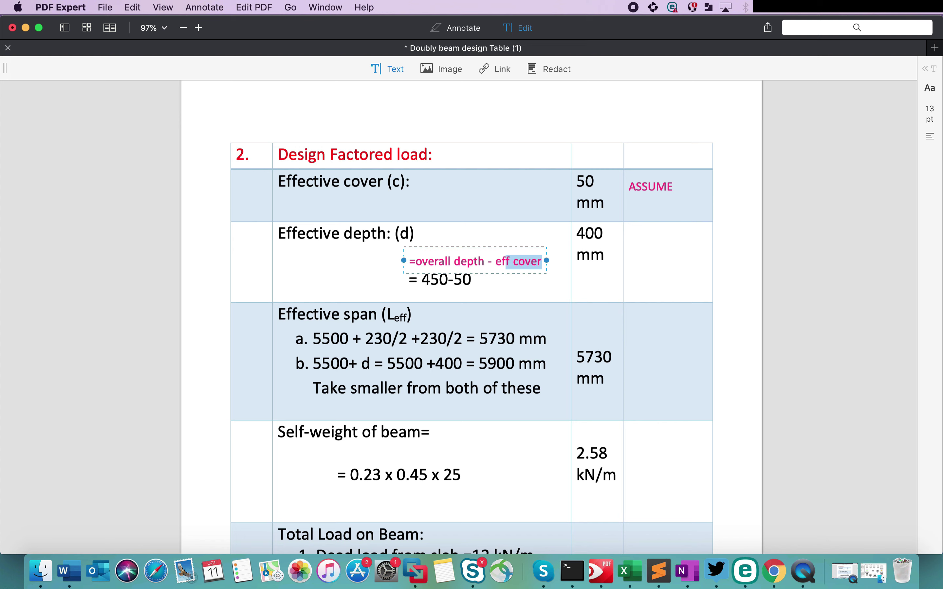
key(shift+Left)
key(shift+Left)
key(shift+Left)
key(shift+Left)
key(shift+Left)
key(shift+Left)
key(shift+Left)
key(shift+Left)
key(shift+Left)
key(shift+Left)
key(shift+Left)
key(shift+Left)
key(shift+Left)
key(shift+Left)
key(shift+Left)
key(shift+Left)
key(shift+Left)
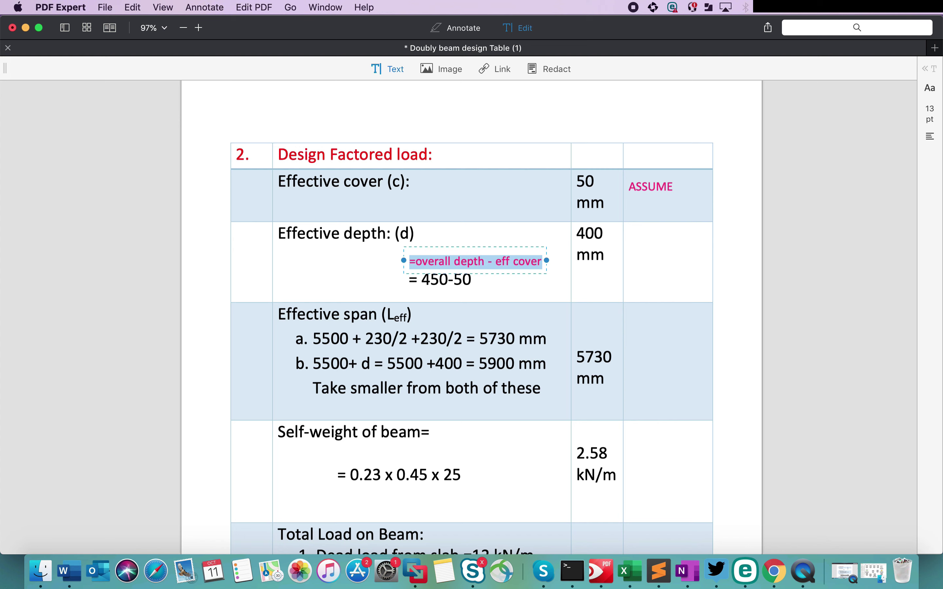
click(928, 84)
click(905, 262)
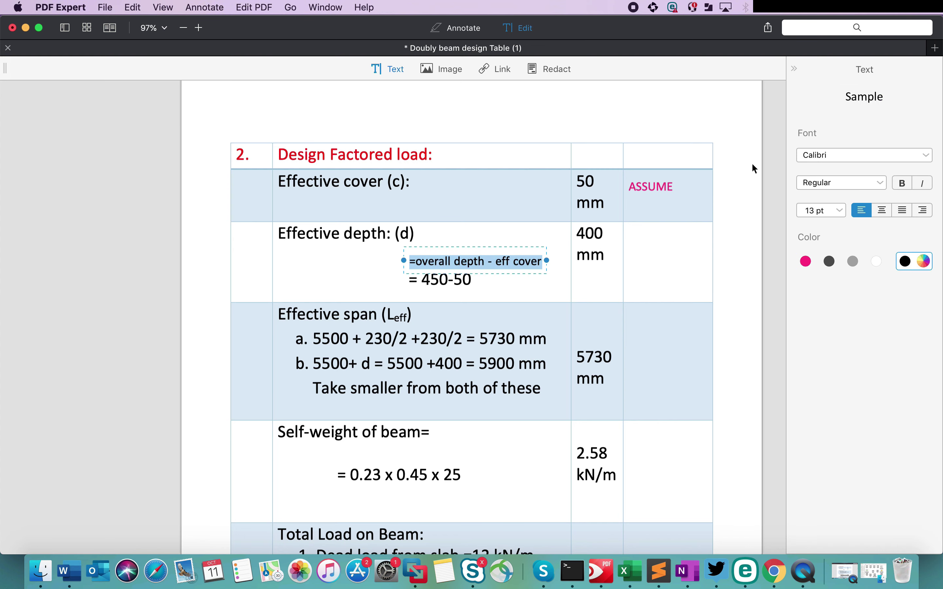
click(742, 163)
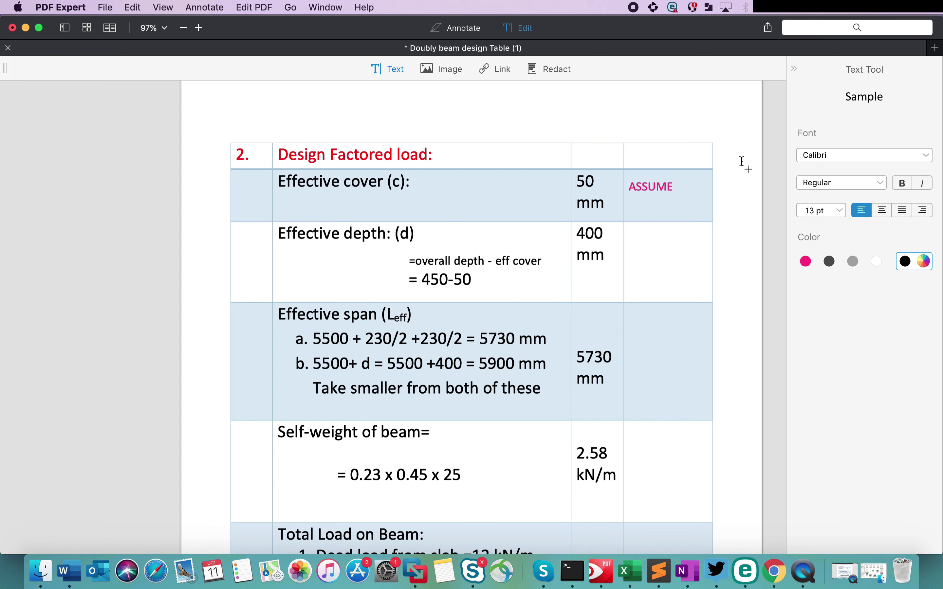
click(793, 70)
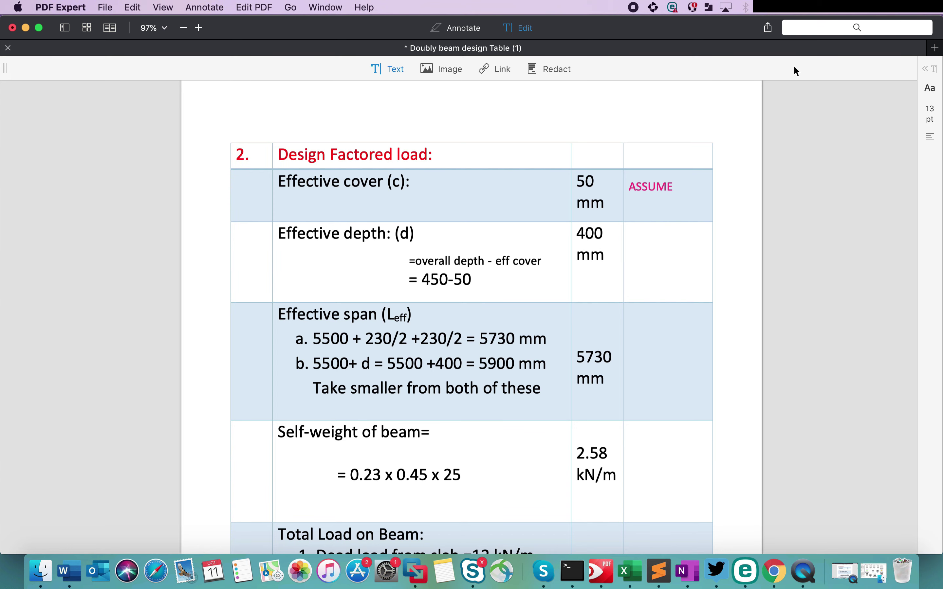
scroll(242, 162, up, 6)
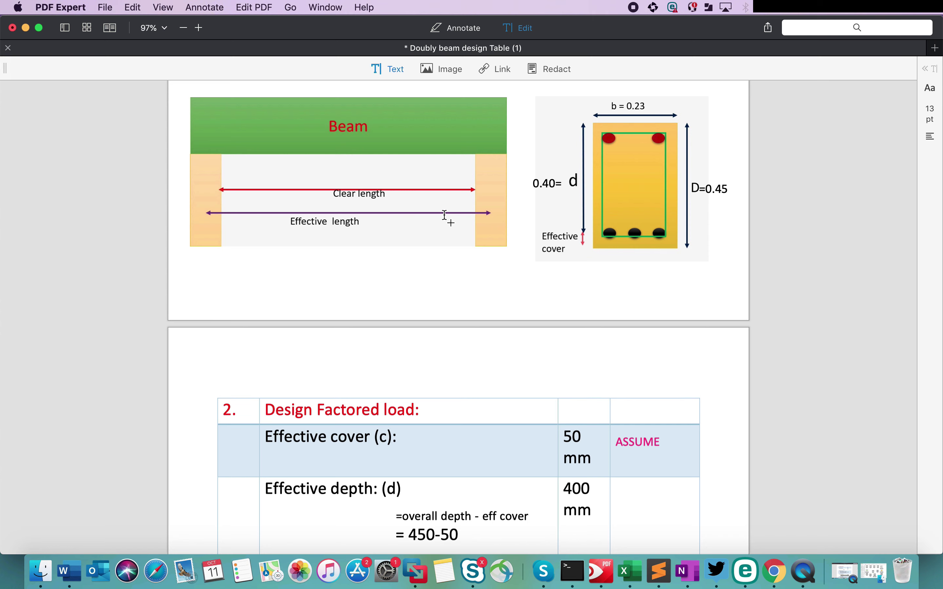
- Type 'Cl. 22.2 IS:456-2000' in the Effective span remark cell and narrow the box to wrap it
scroll(619, 373, down, 4)
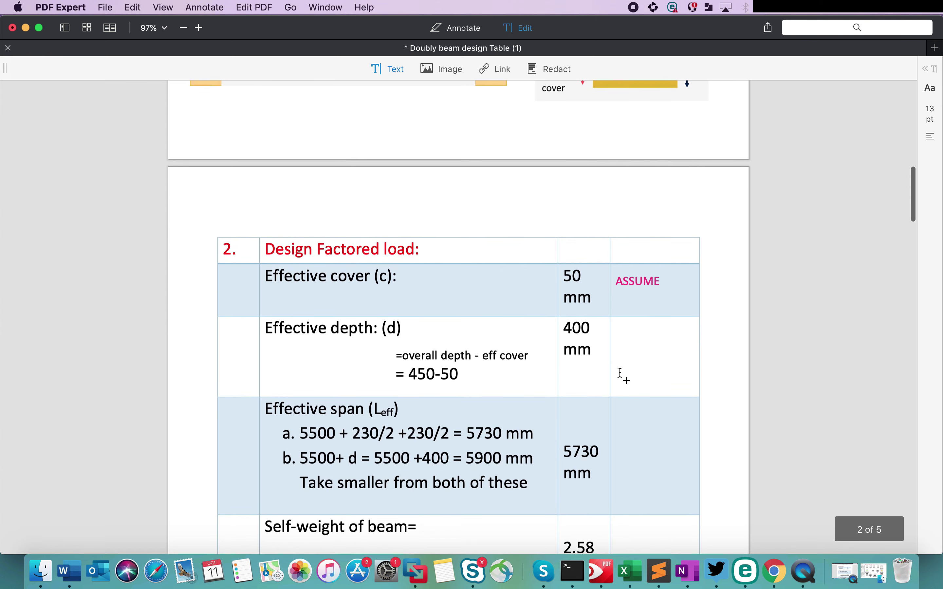
scroll(619, 373, down, 2)
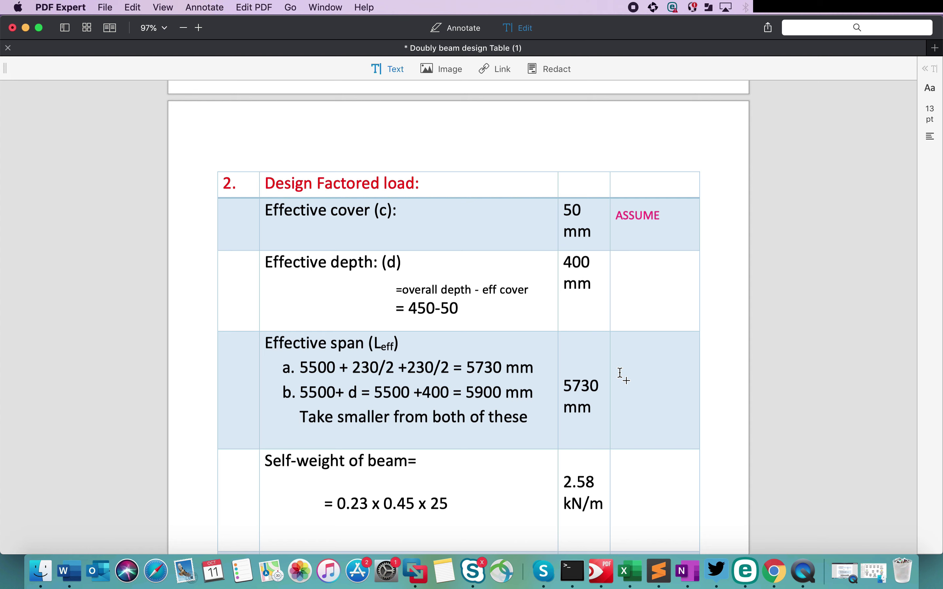
click(619, 363)
text(q)
text(l.)
text( 22.2)
text(  IS)
text(:456-2000)
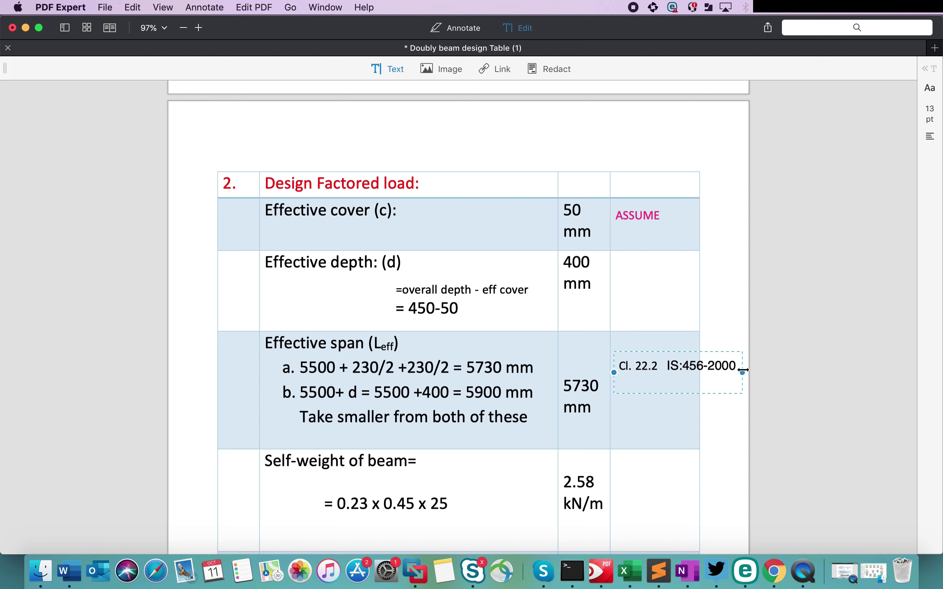
drag(741, 373, 697, 372)
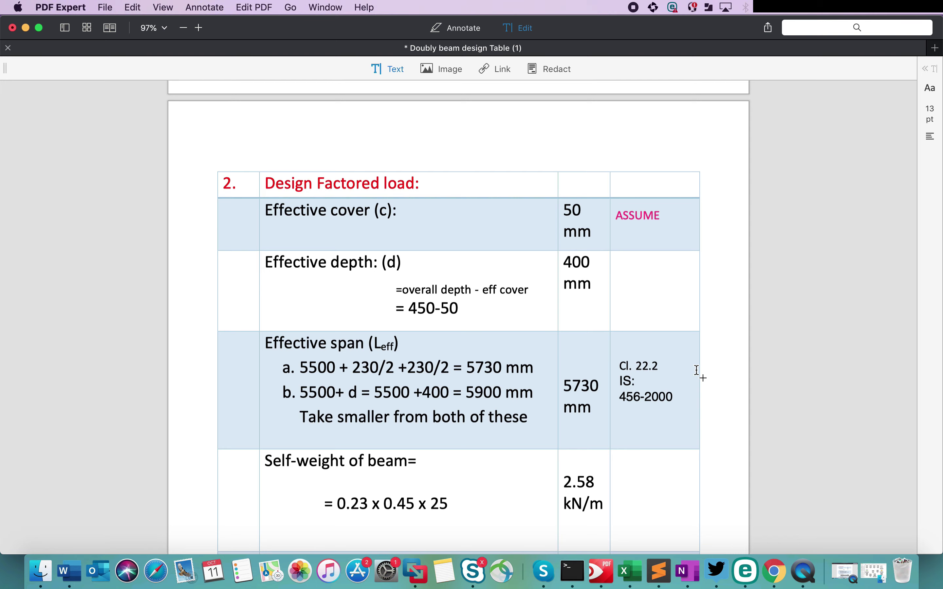
- Open is.456.2000 copy.pdf and search it for 'effective span', then clear the search
click(105, 6)
click(117, 57)
click(471, 137)
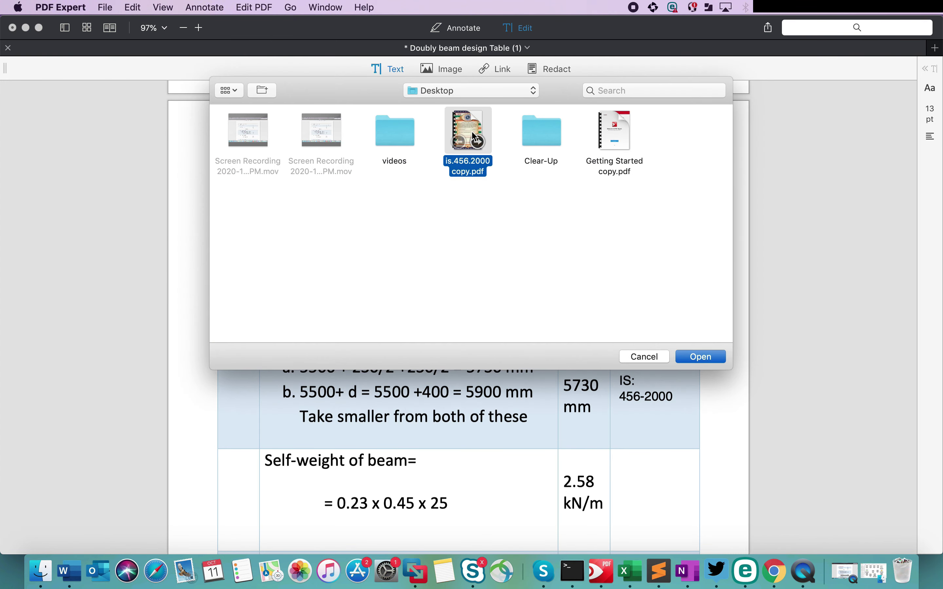
click(689, 360)
text(effecti)
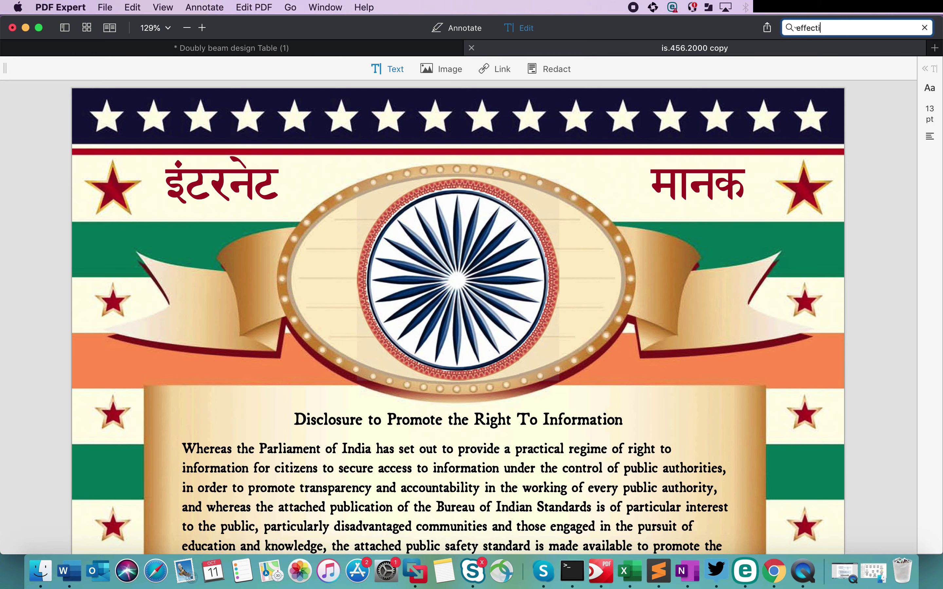
text(ve span)
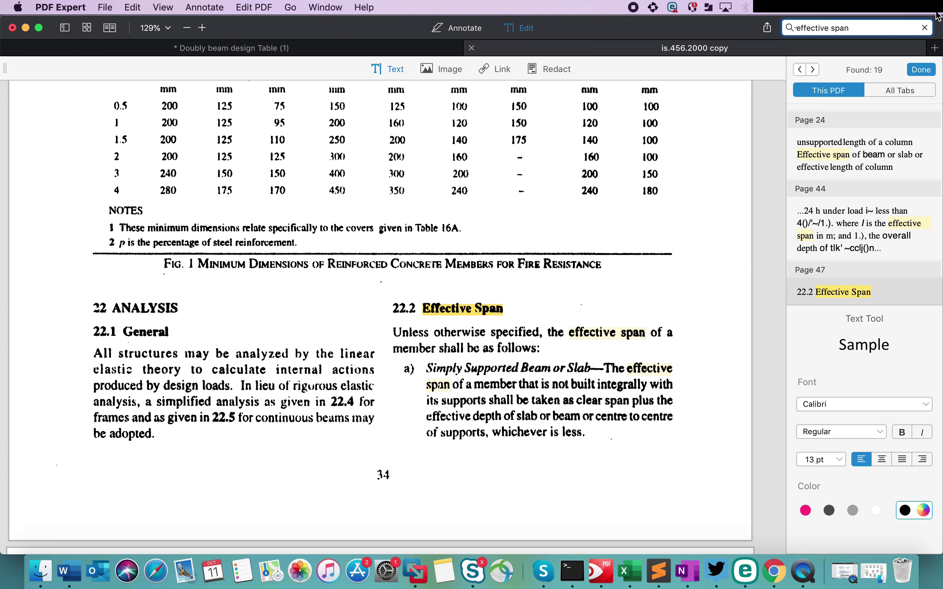
click(924, 28)
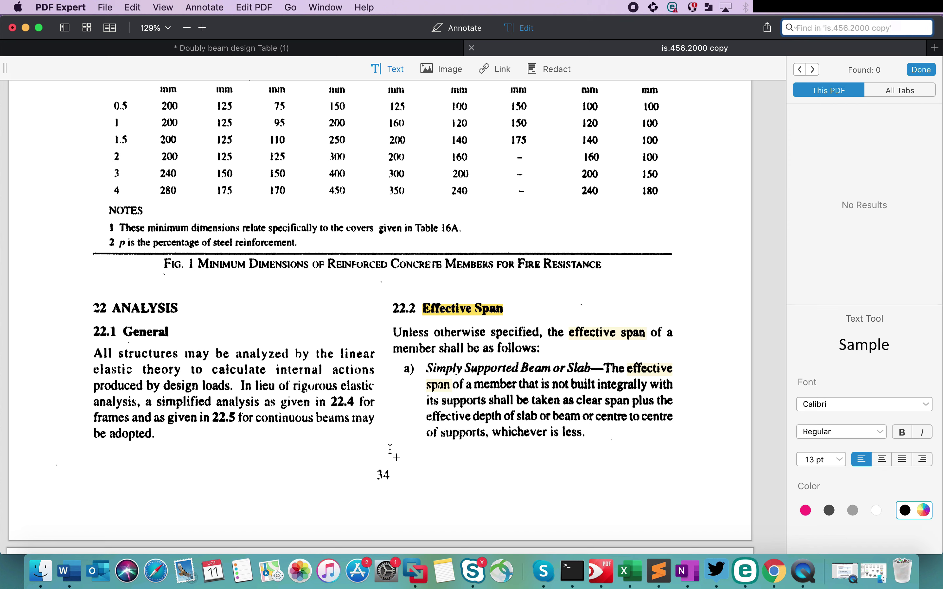
- Back in the beam design document, add ', Pg- 34' to the Effective span clause note
key(ctrl+shift+Tab)
click(619, 379)
text(, PgIS: 456-2000)
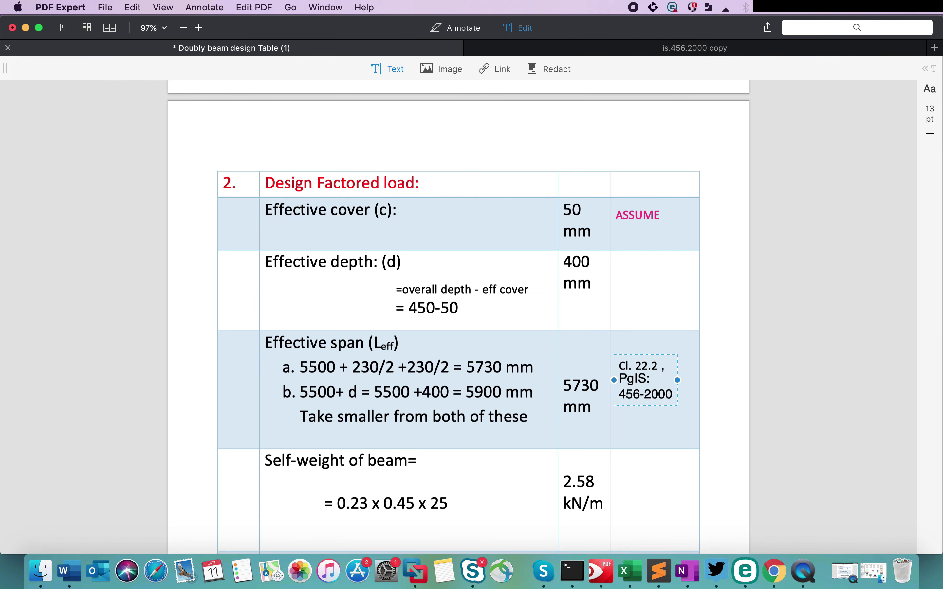